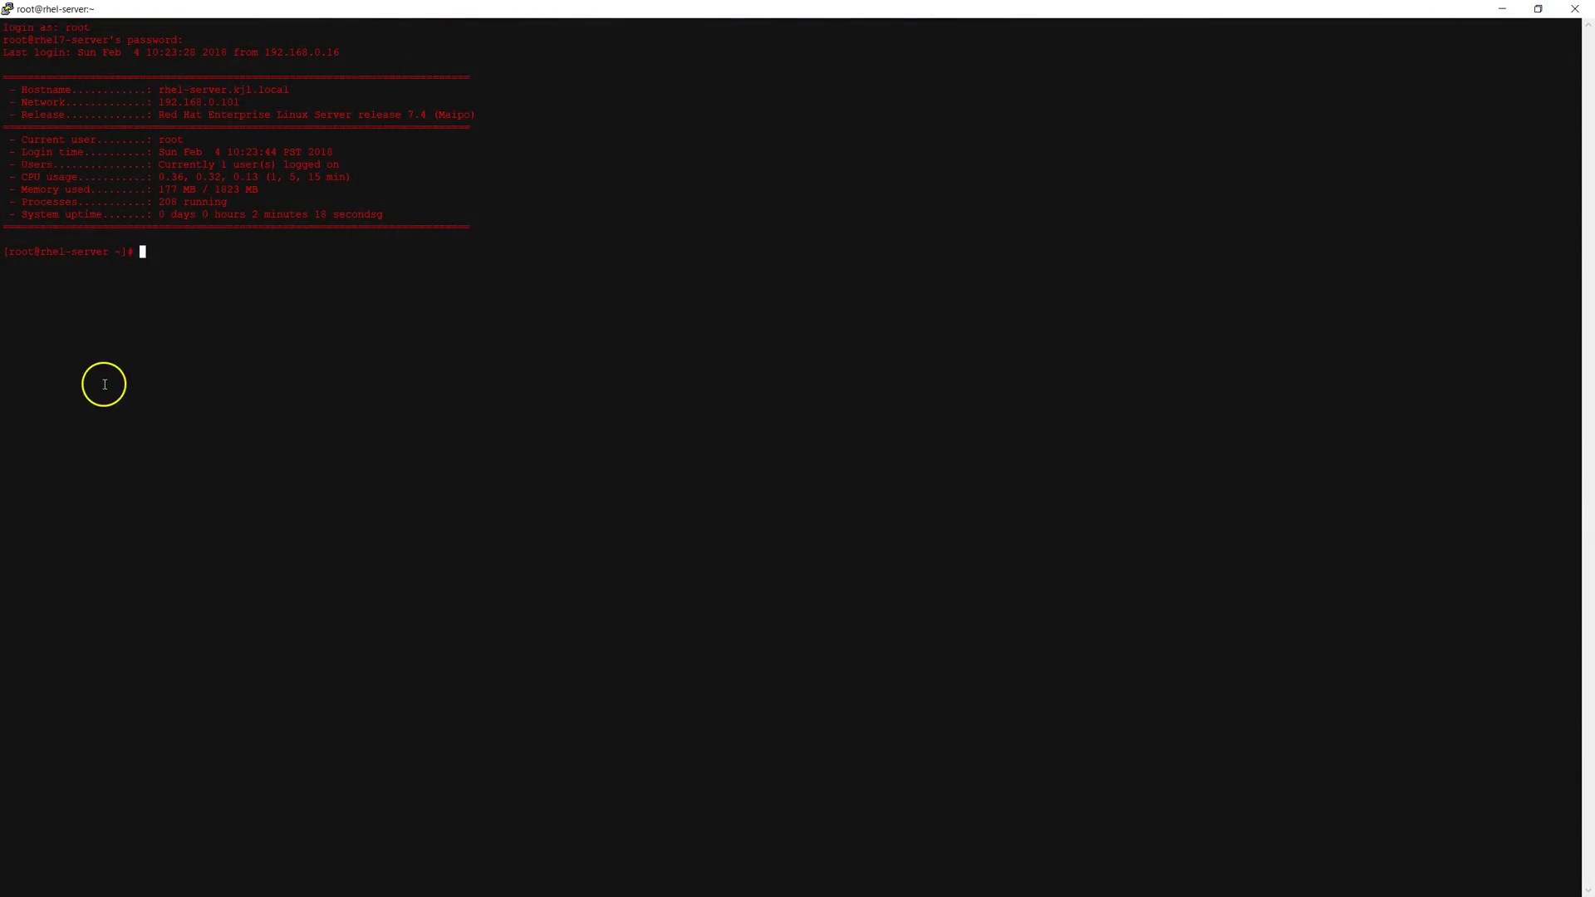
Step: Install the "Server With GUI" group with yum groupinstall -y and wait for Complete!
drag(8, 252, 33, 252)
click(108, 321)
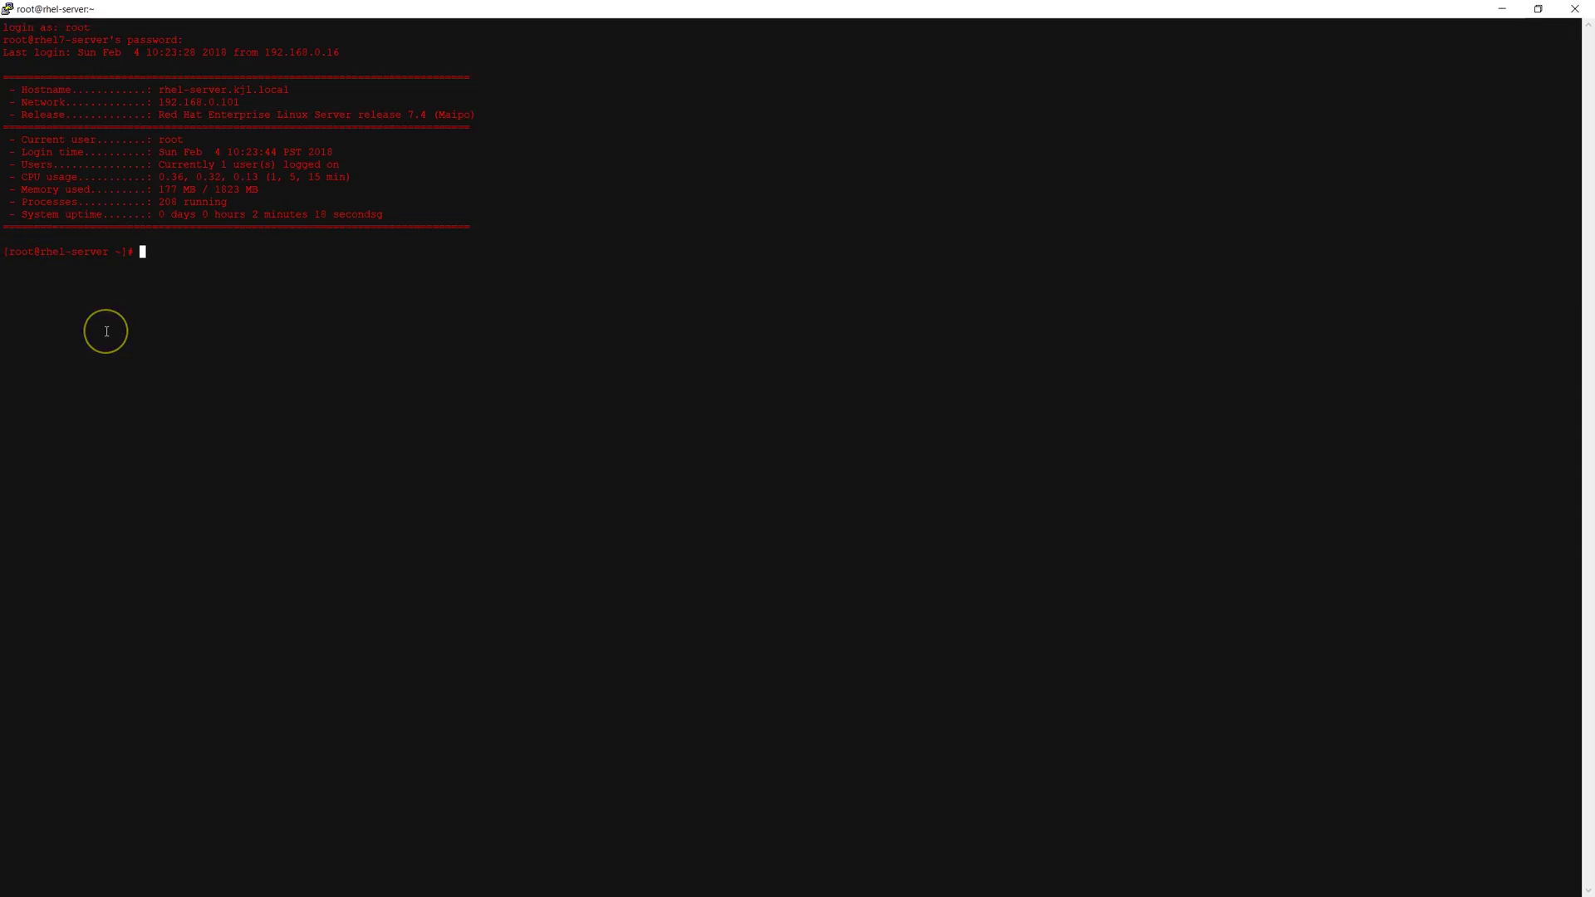
text(yum grou)
text(pinstall)
text(-y "Server )
text(With Gui)
key(Return)
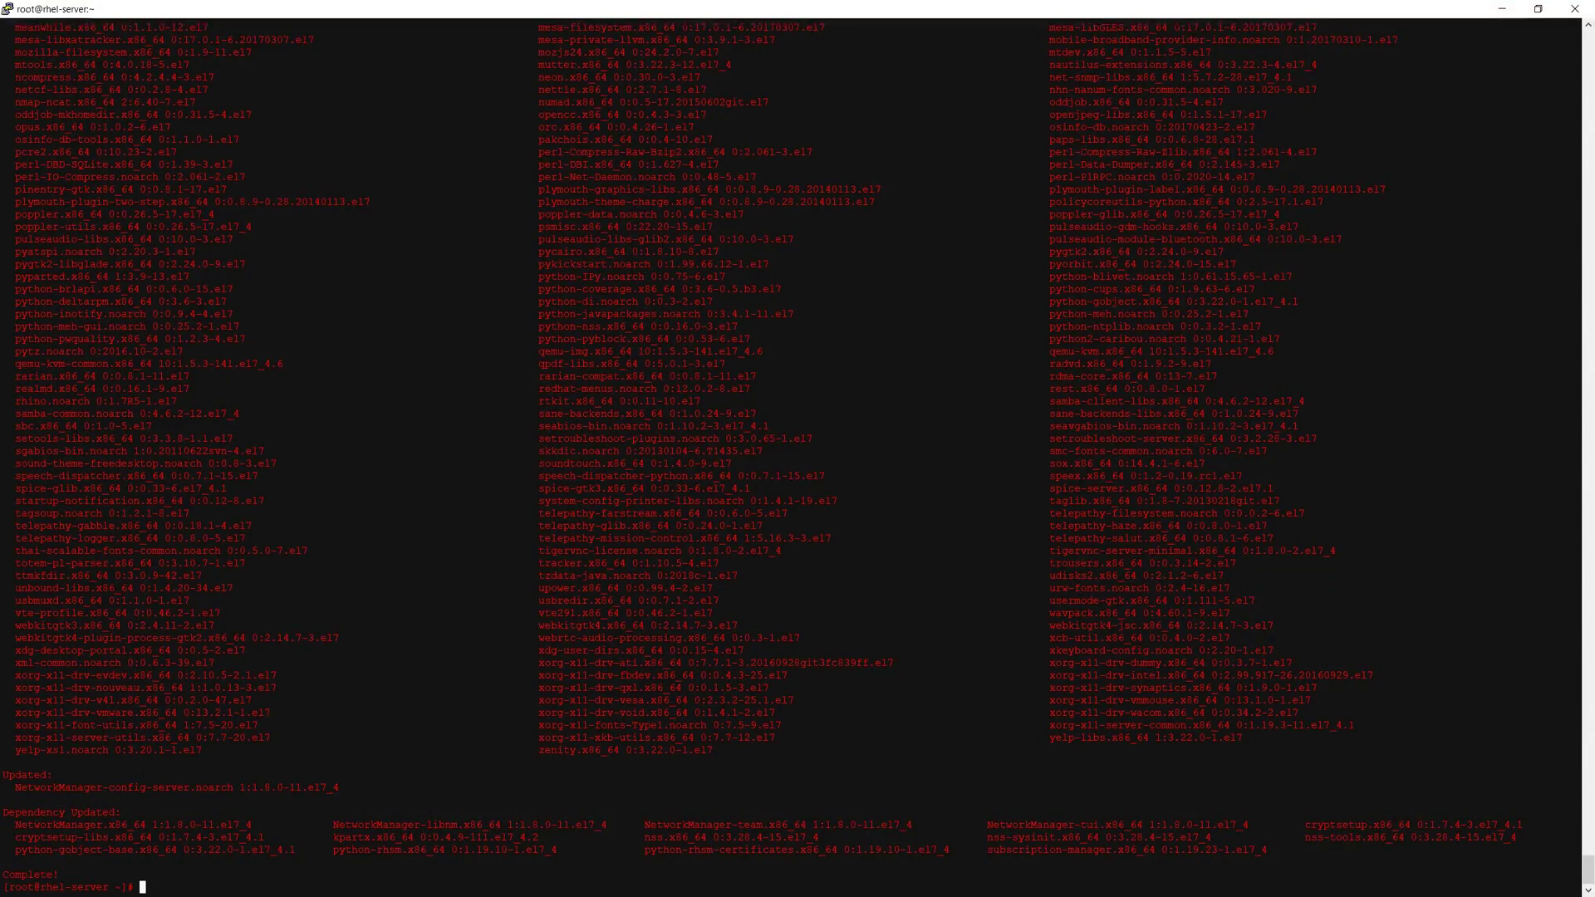
text(systemc)
text(tl )
text(set-default)
text( gr)
text(aphical)
text(.target)
Step: Run systemctl set-default graphical.target to make graphical mode the default boot target
key(Return)
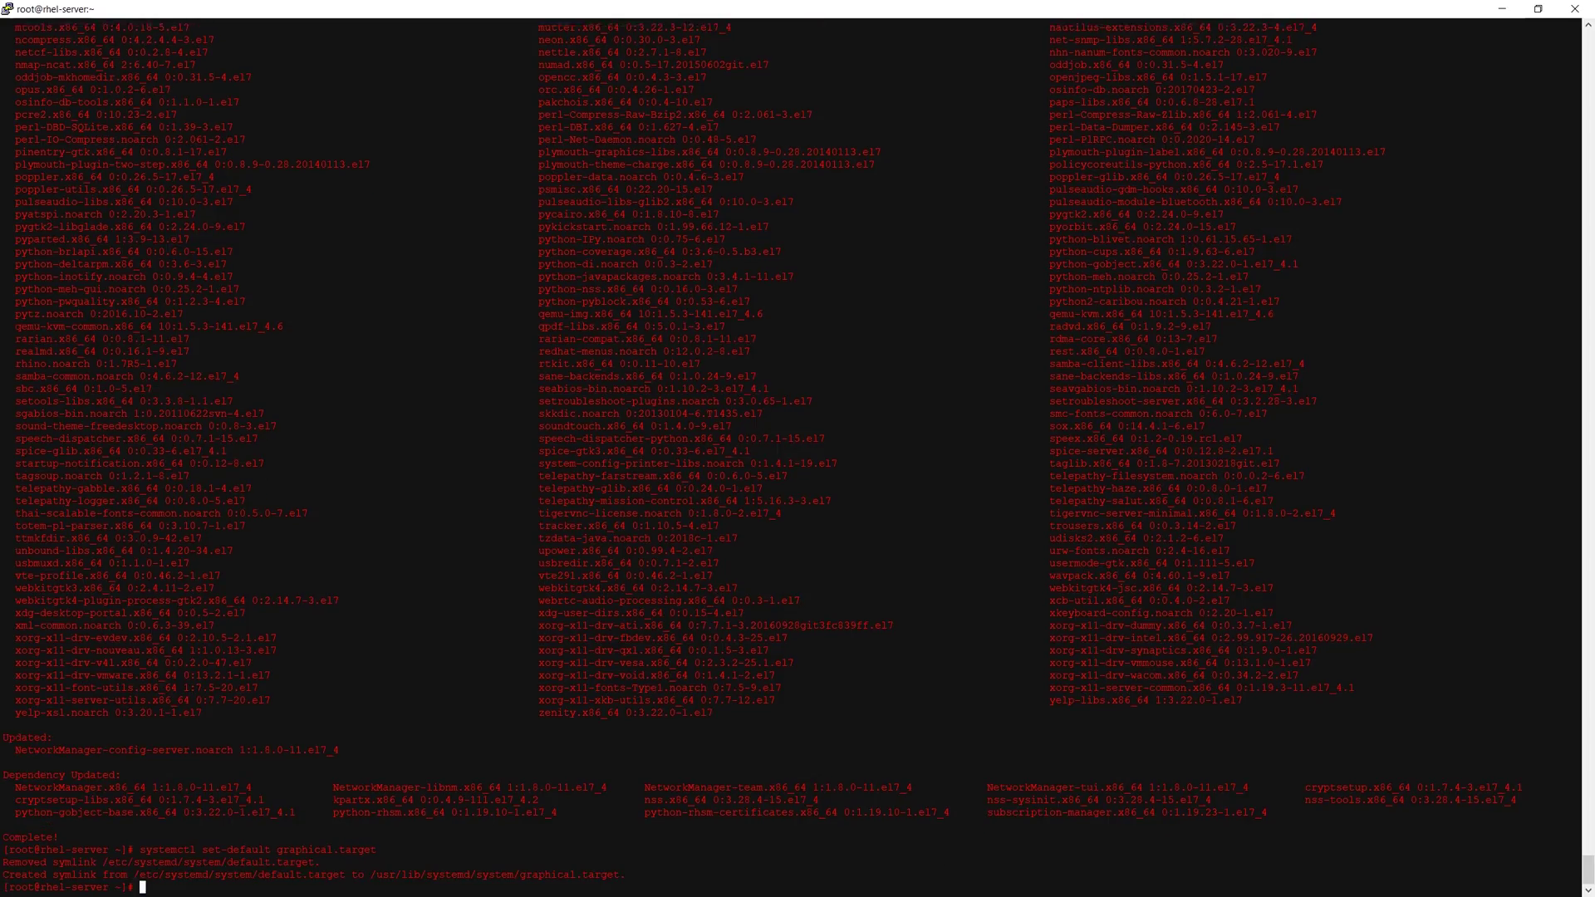
Step: Edit the recalled command into systemctl start graphical.target and run it
key(Up)
key(ctrl+Left)
key(ctrl+Left)
key(Left)
key(Left)
key(Left)
key(BackSpace)
key(BackSpace)
key(BackSpace)
text(tart)
key(ctrl+Right)
key(ctrl+Right)
key(ctrl+Right)
key(Return)
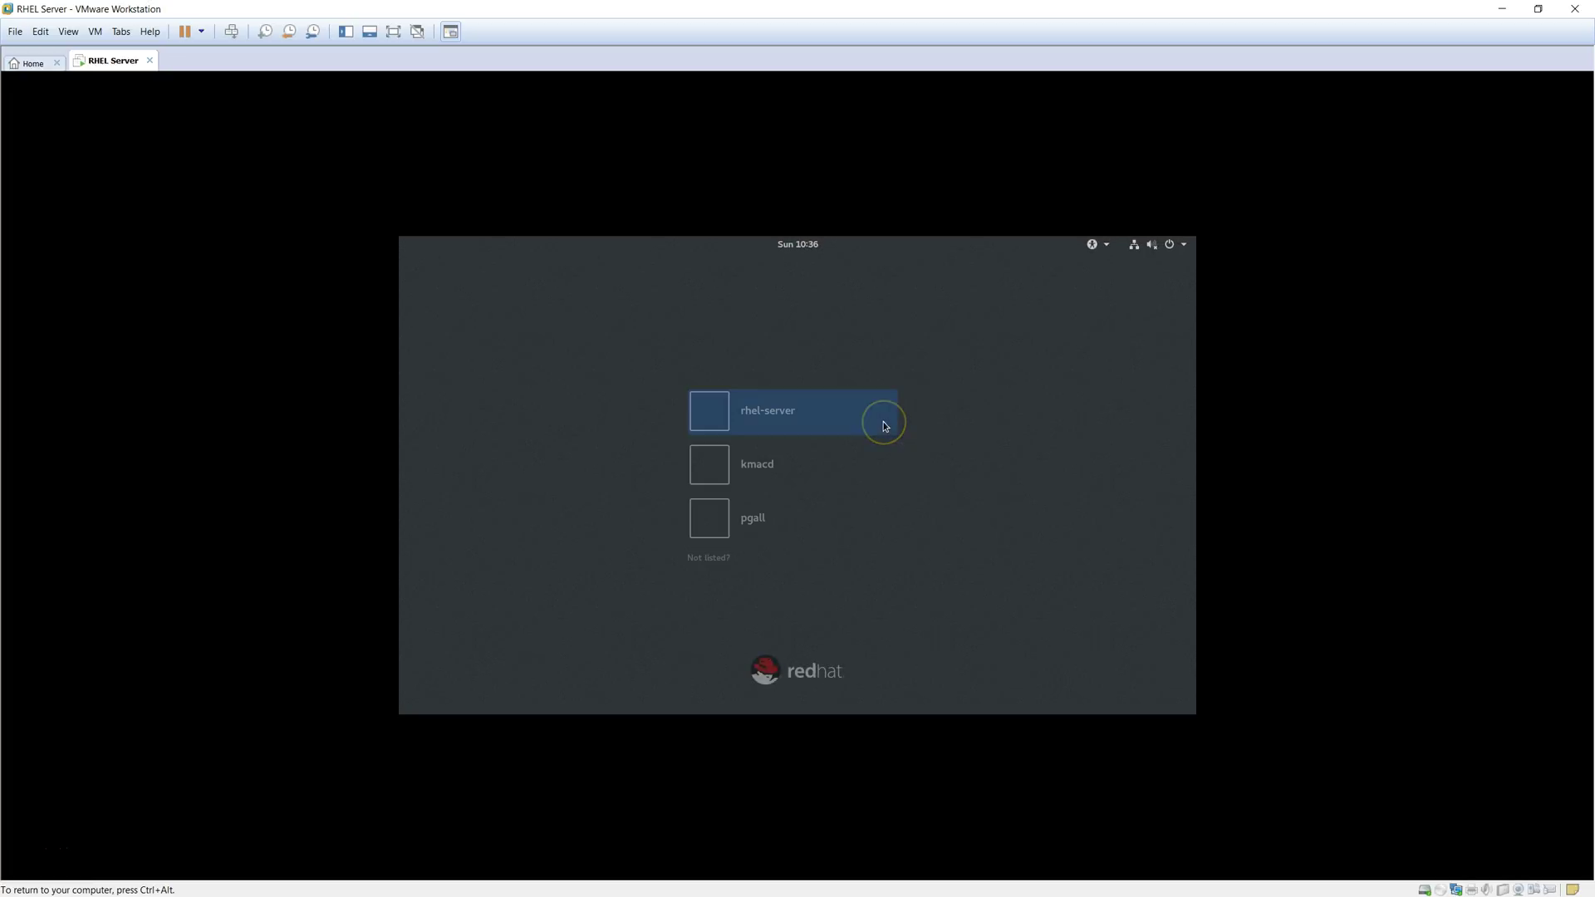
Step: Sign in as rhel-server at the GNOME login screen with its password
click(833, 425)
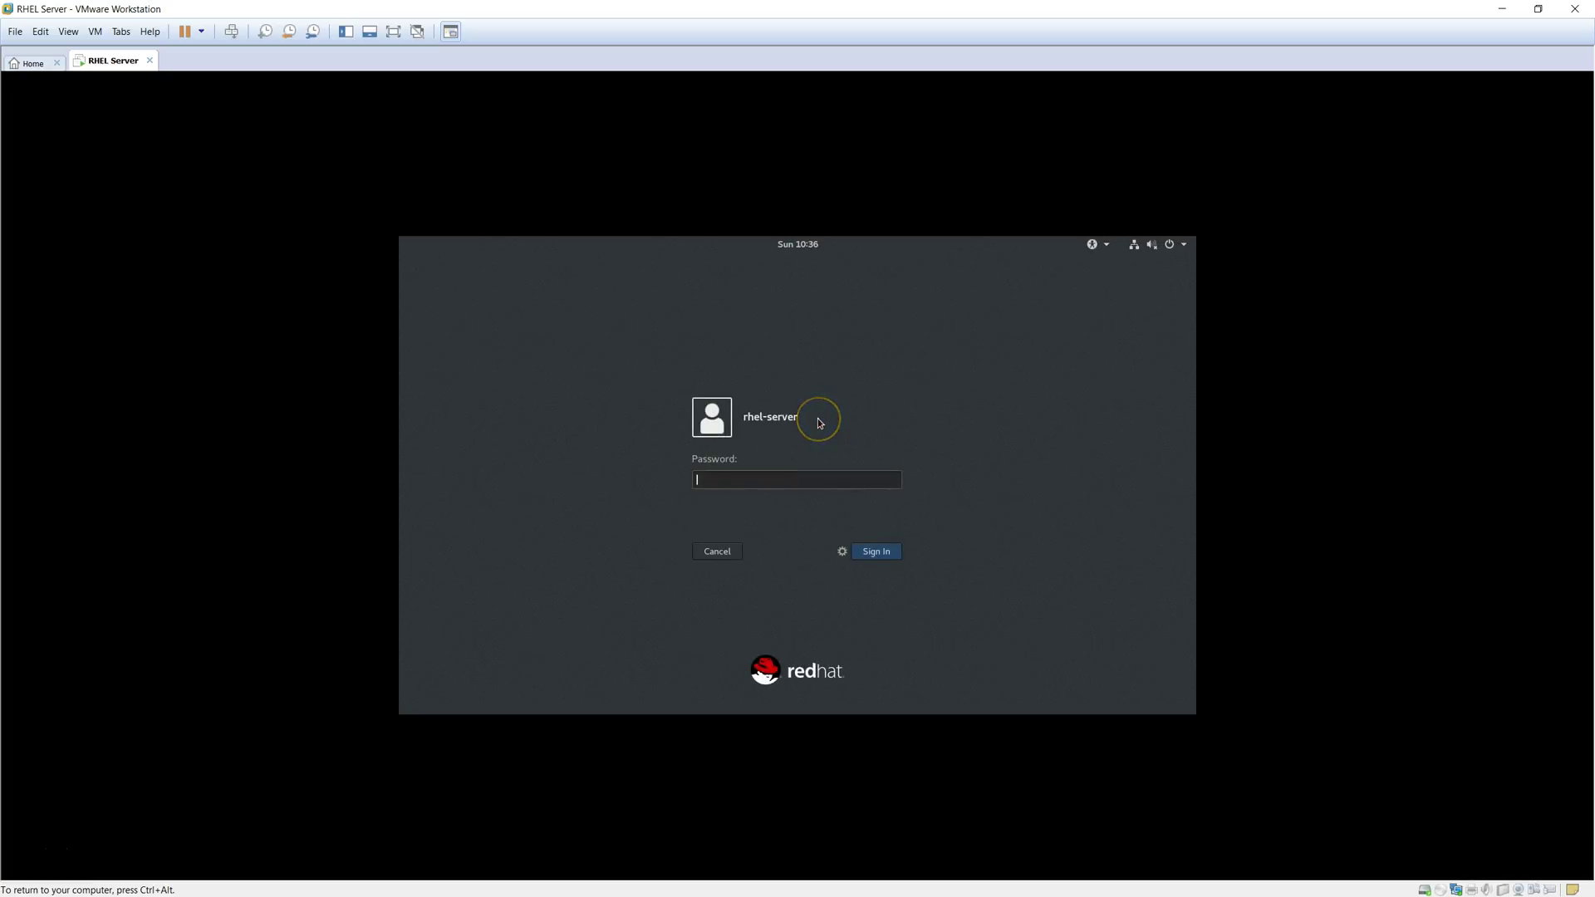
click(819, 443)
text(••)
key(Return)
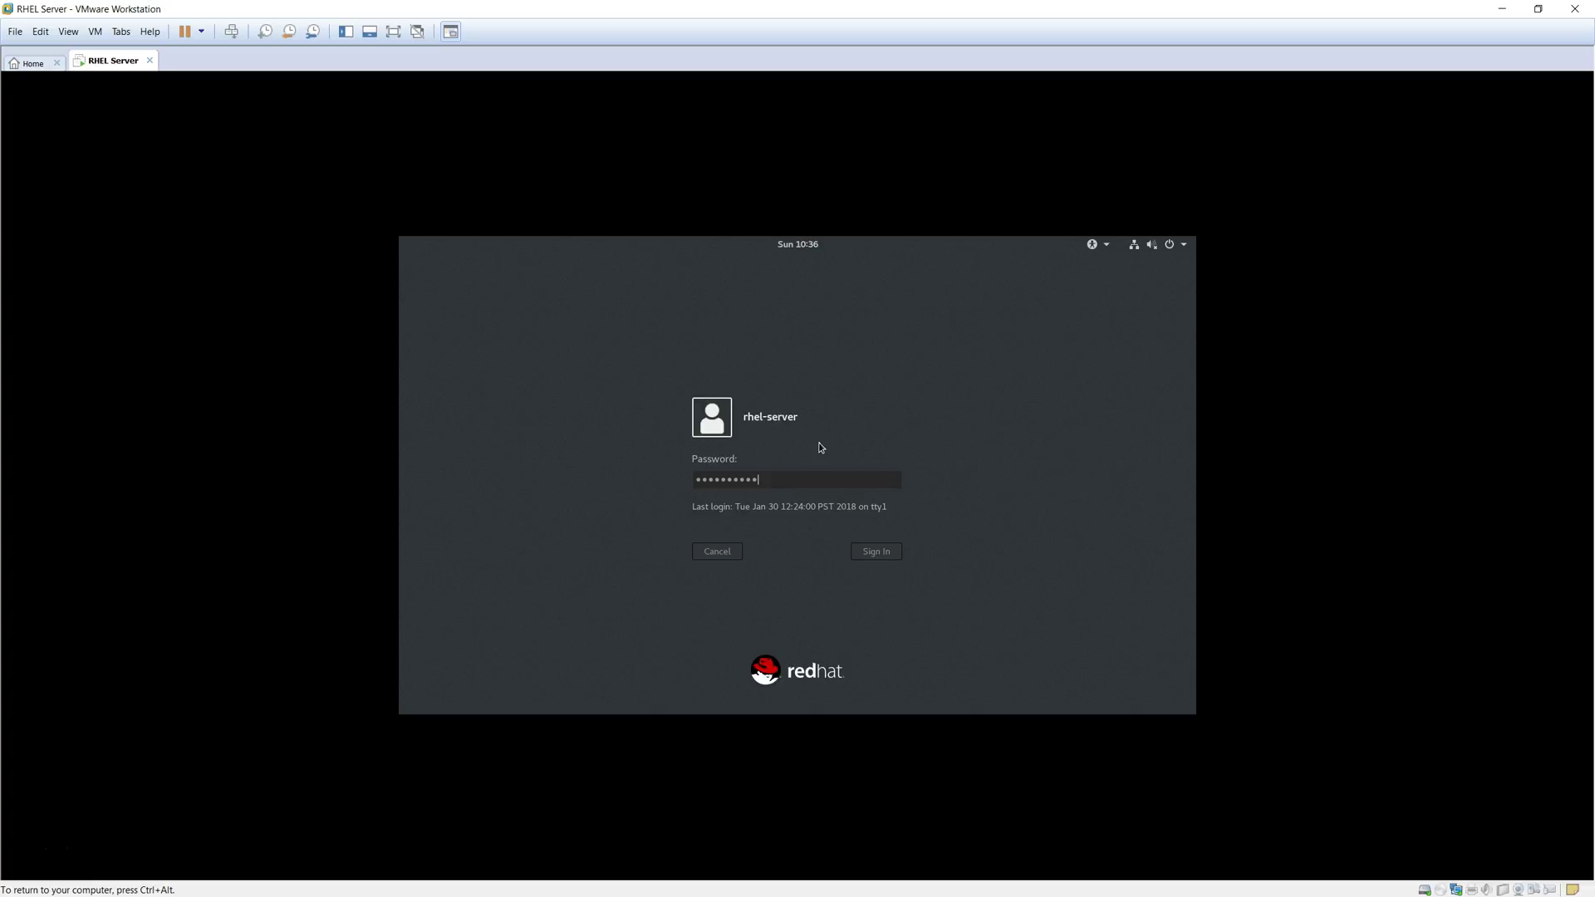